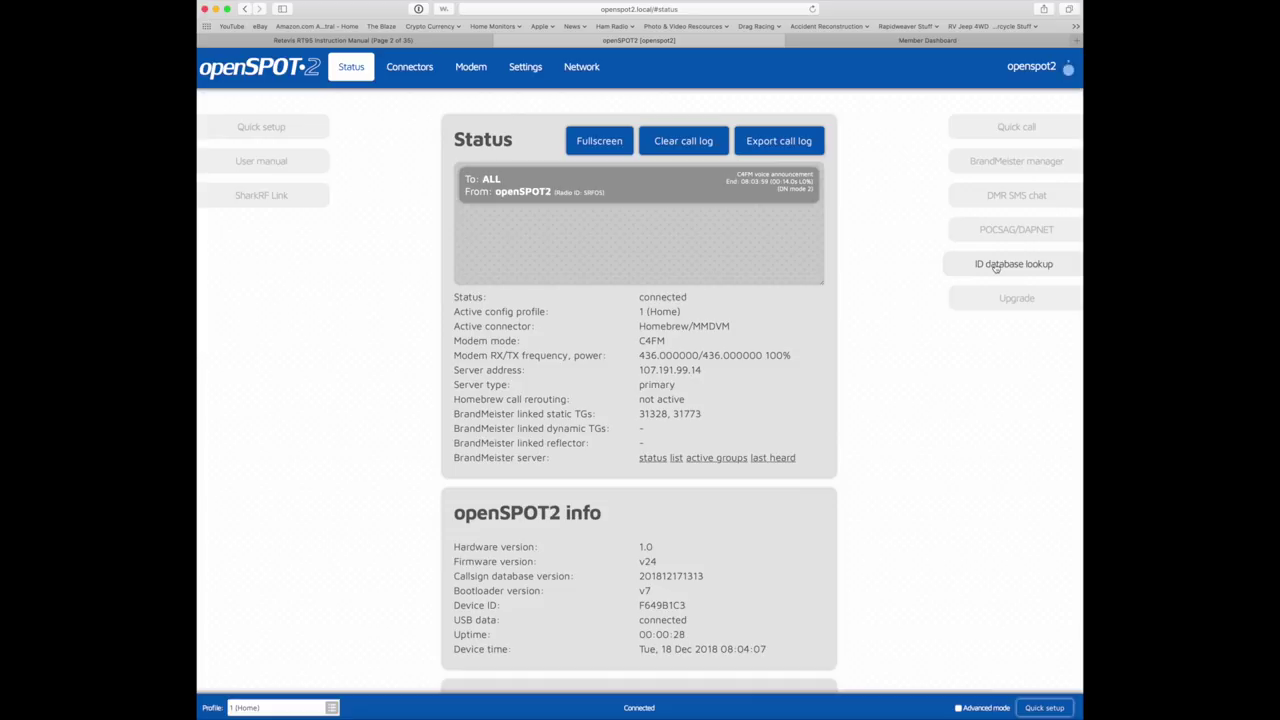
- Review the quick setup options for the DMR, D-STAR and C4FM radio types, including the network and server choices offered
click(263, 127)
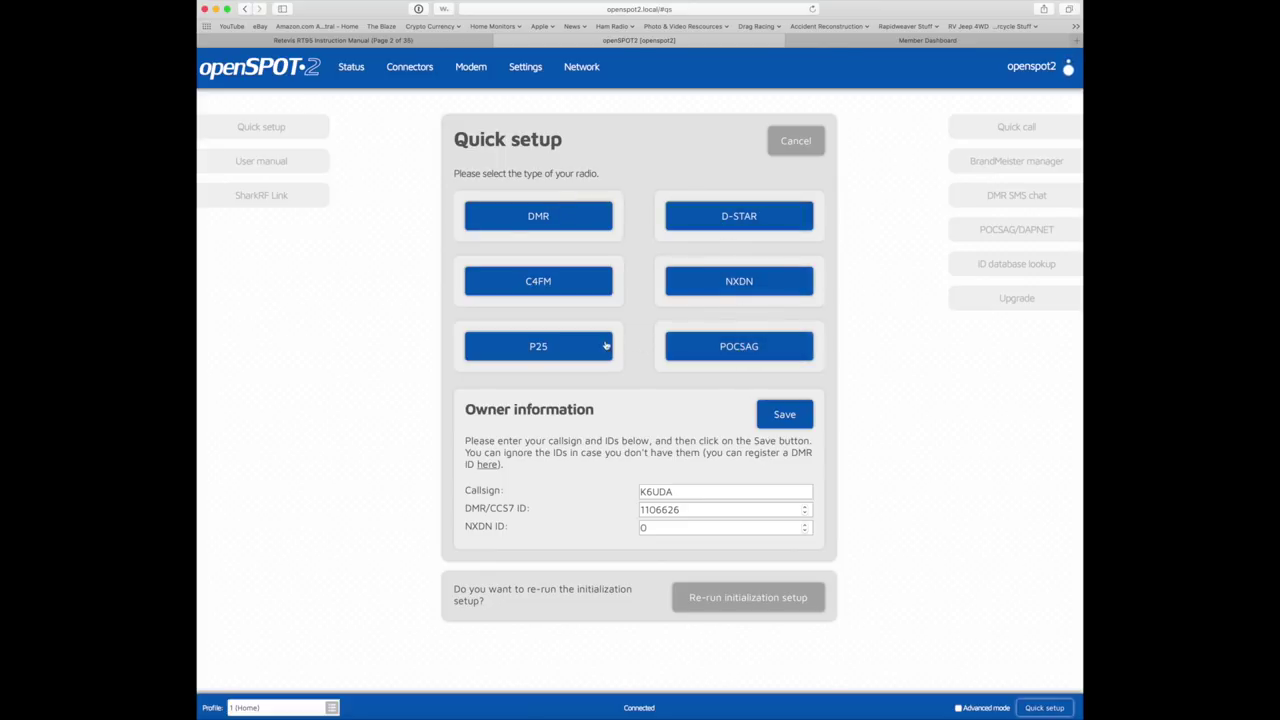
click(549, 217)
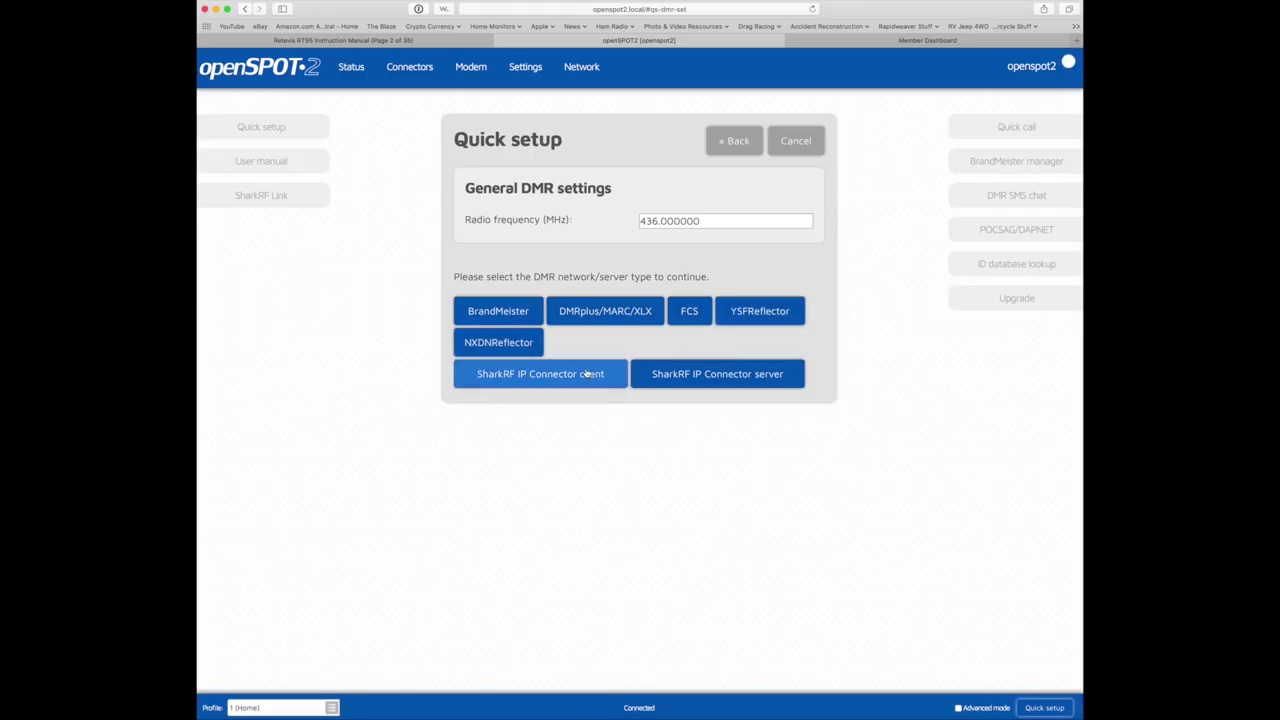
click(734, 140)
click(754, 214)
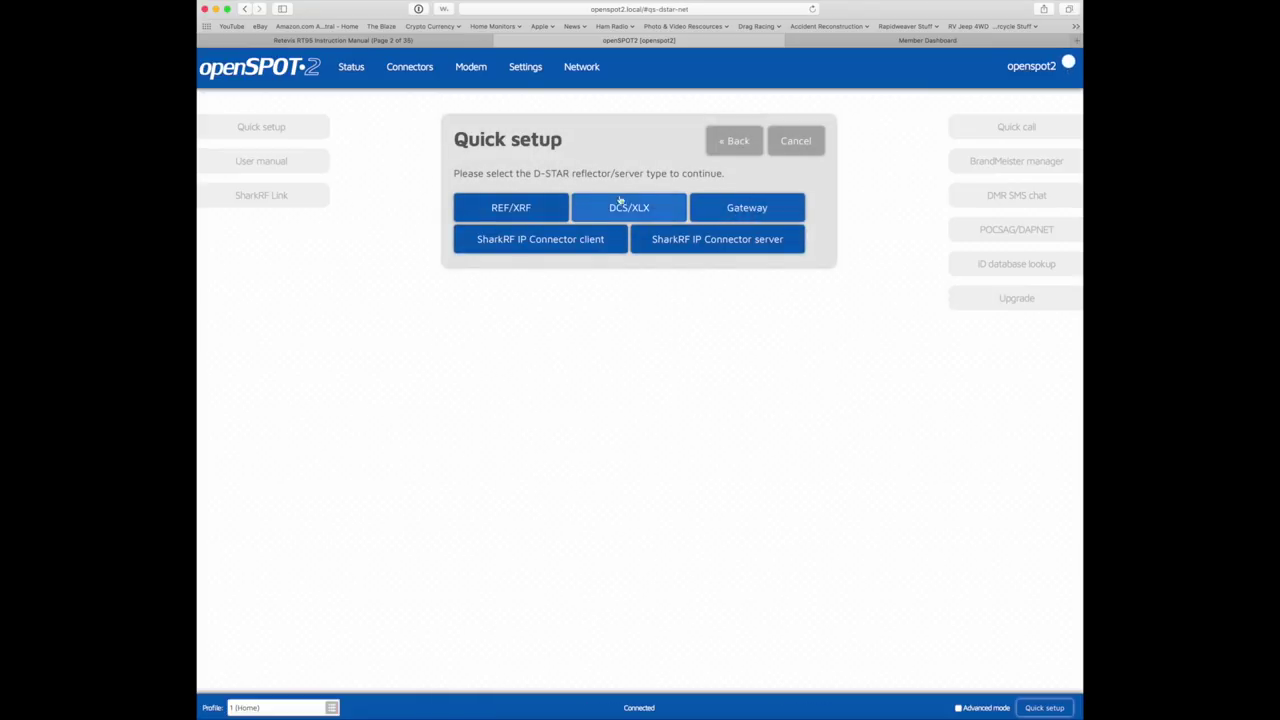
click(530, 206)
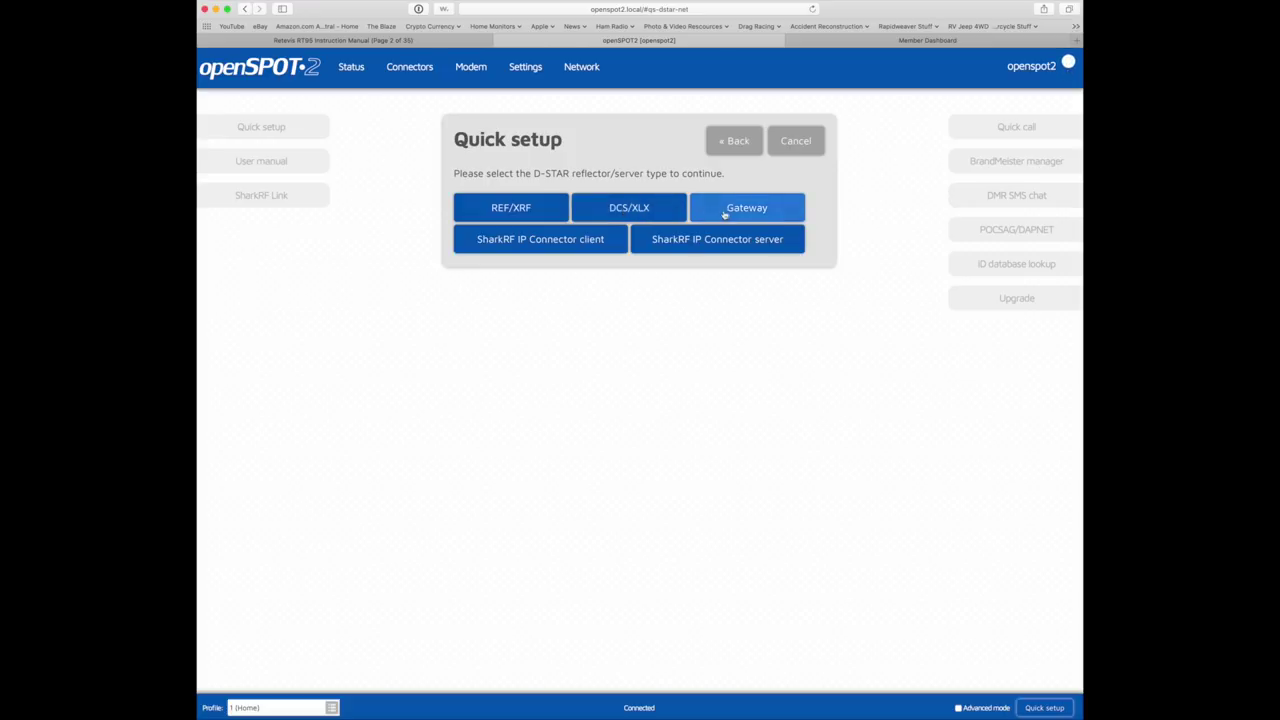
click(738, 141)
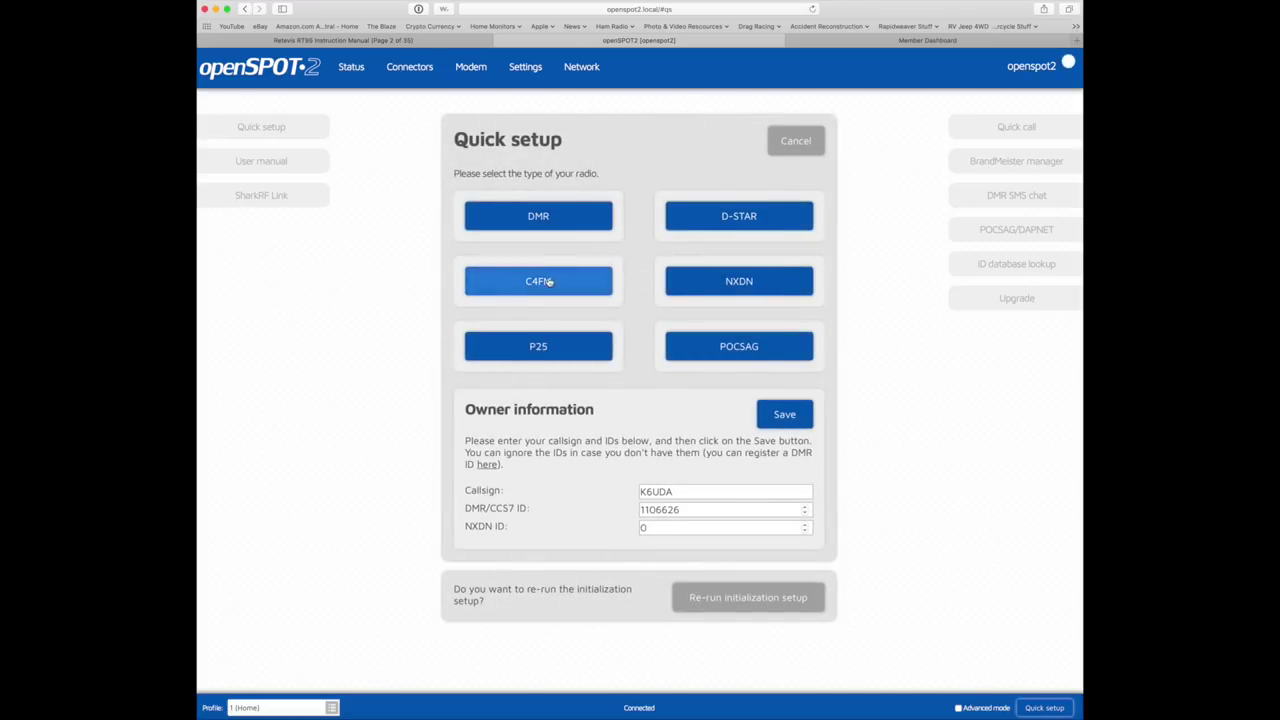
click(549, 282)
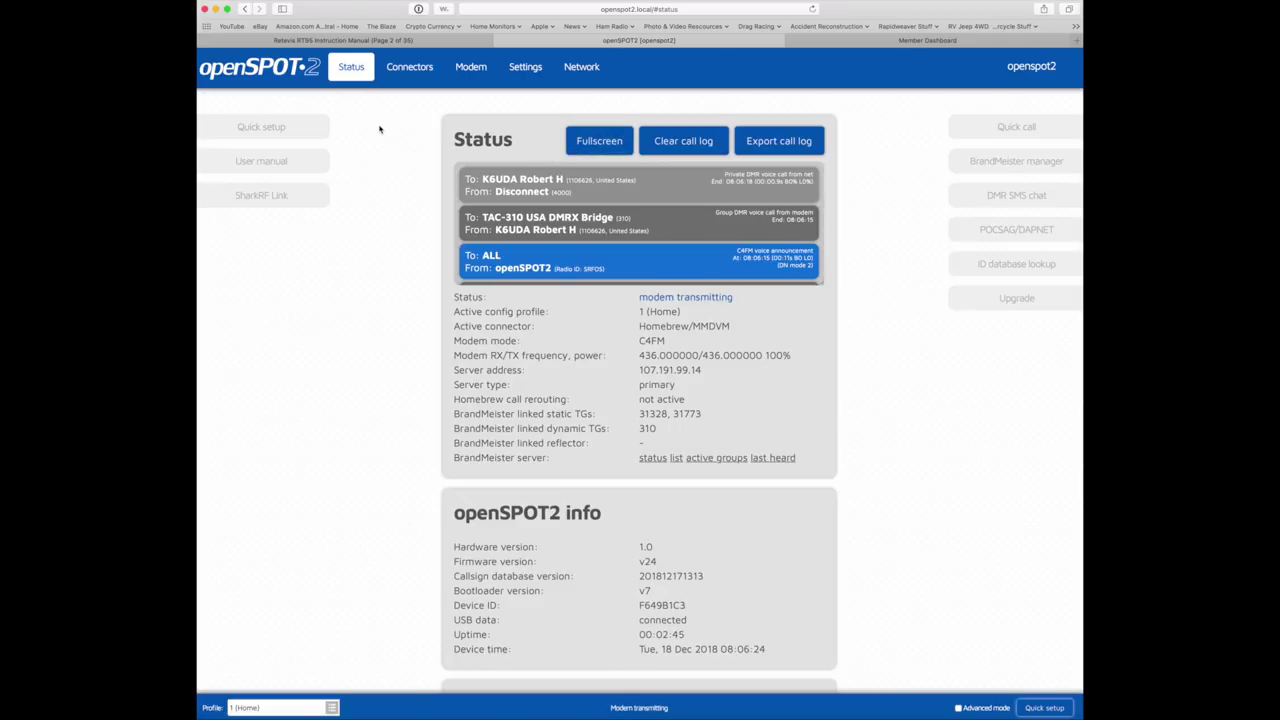
- Review the active connector's configuration and the modem settings, including the list of selectable modem modes
click(404, 67)
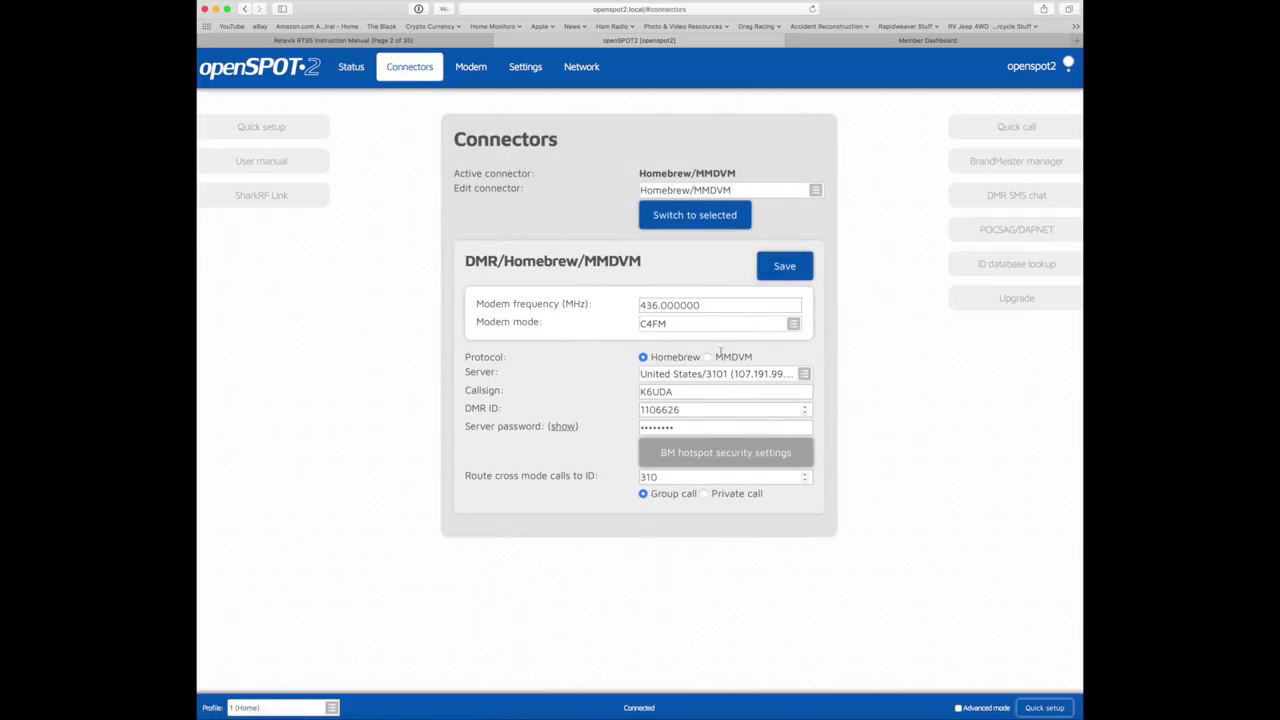
click(471, 67)
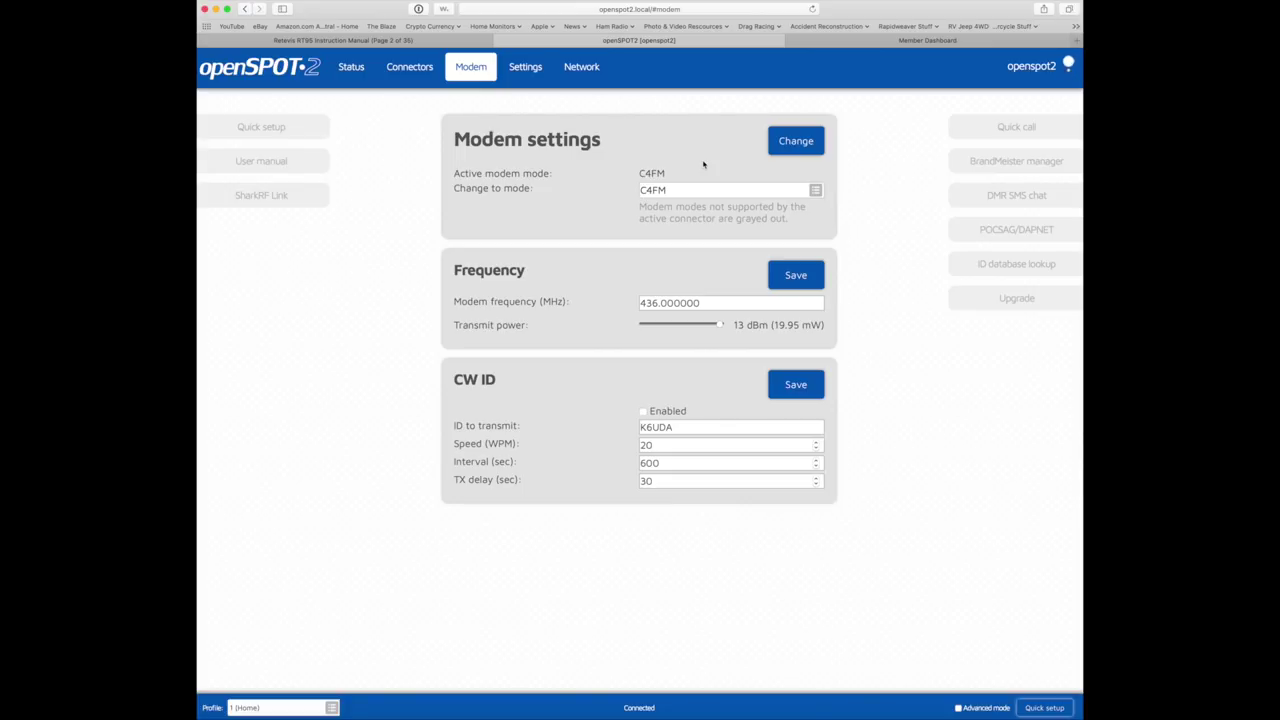
click(816, 192)
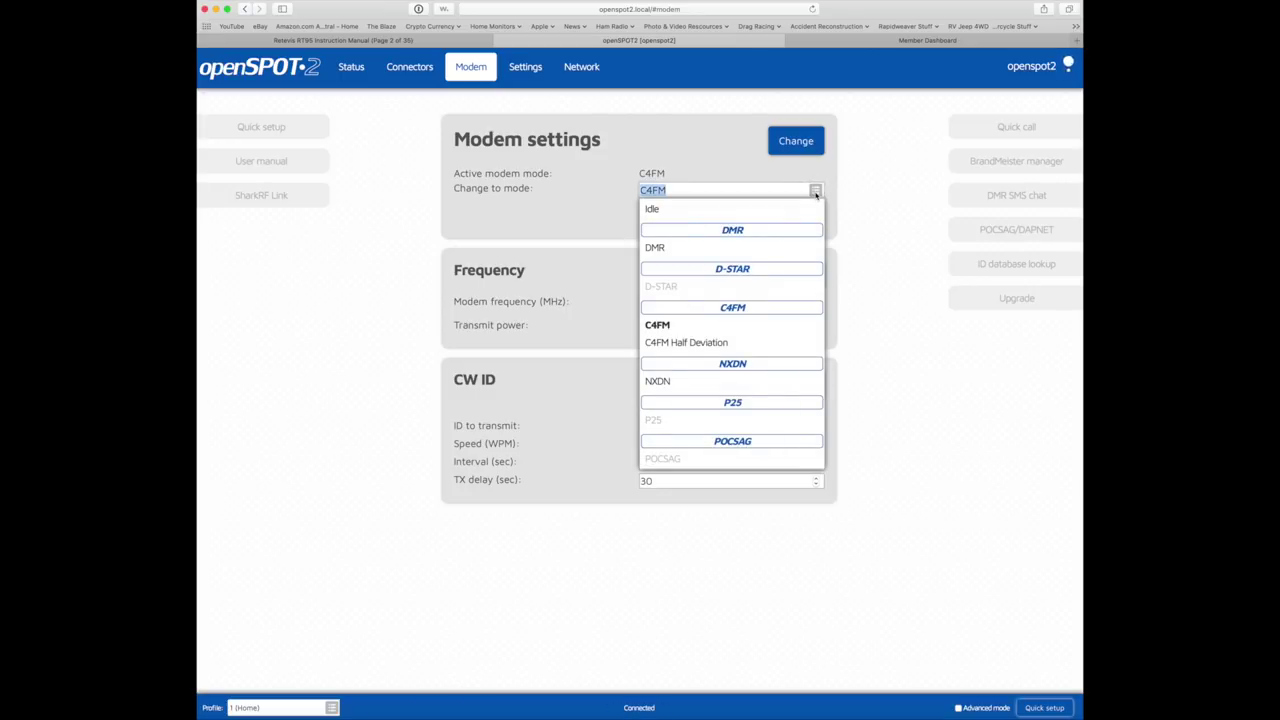
scroll(757, 251, up, 1)
scroll(757, 251, down, 3)
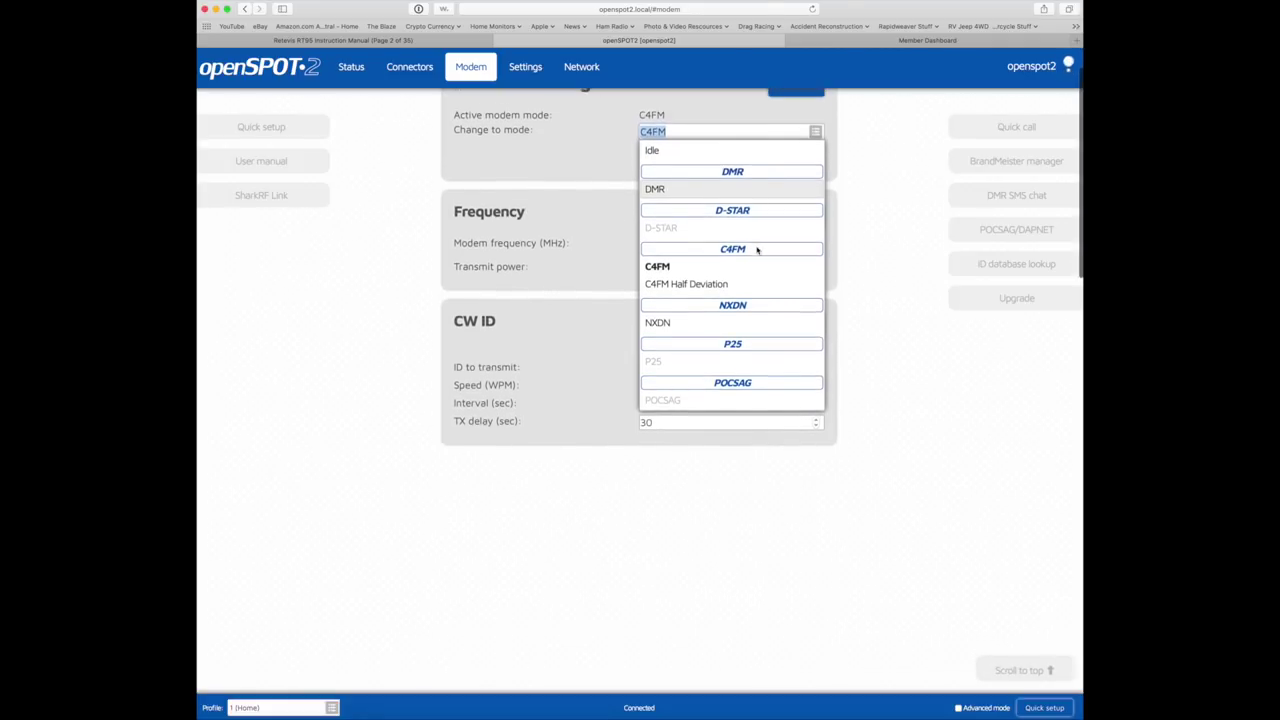
scroll(757, 251, up, 3)
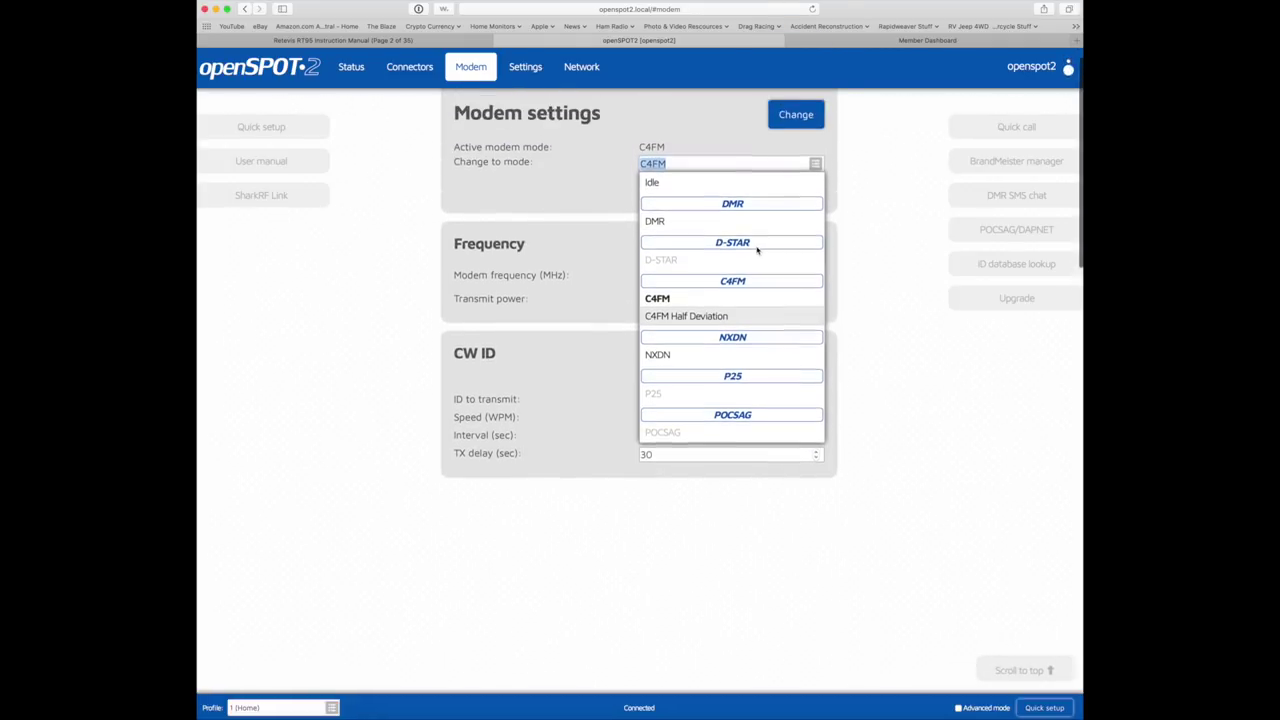
click(843, 234)
- Examine the device settings, from configuration profiles and firmware upgrade through voice announcements, location, DMR, NXDN and reboot options
click(525, 68)
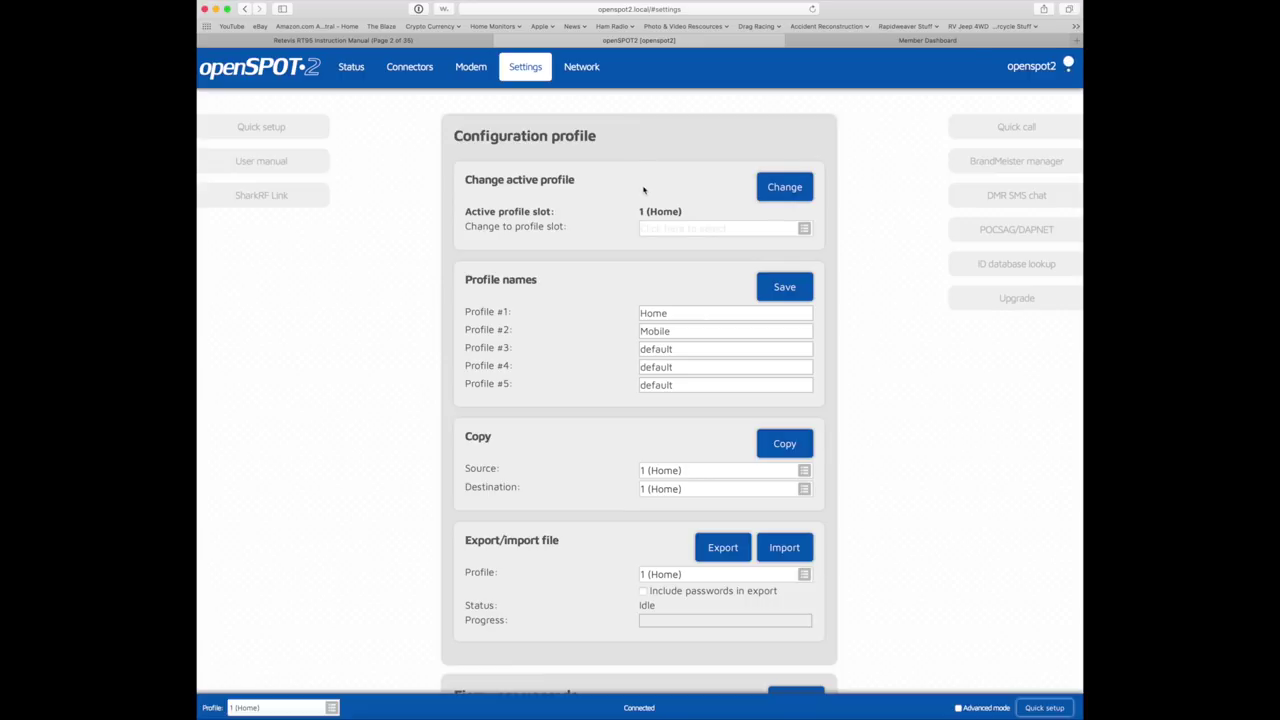
scroll(643, 190, down, 6)
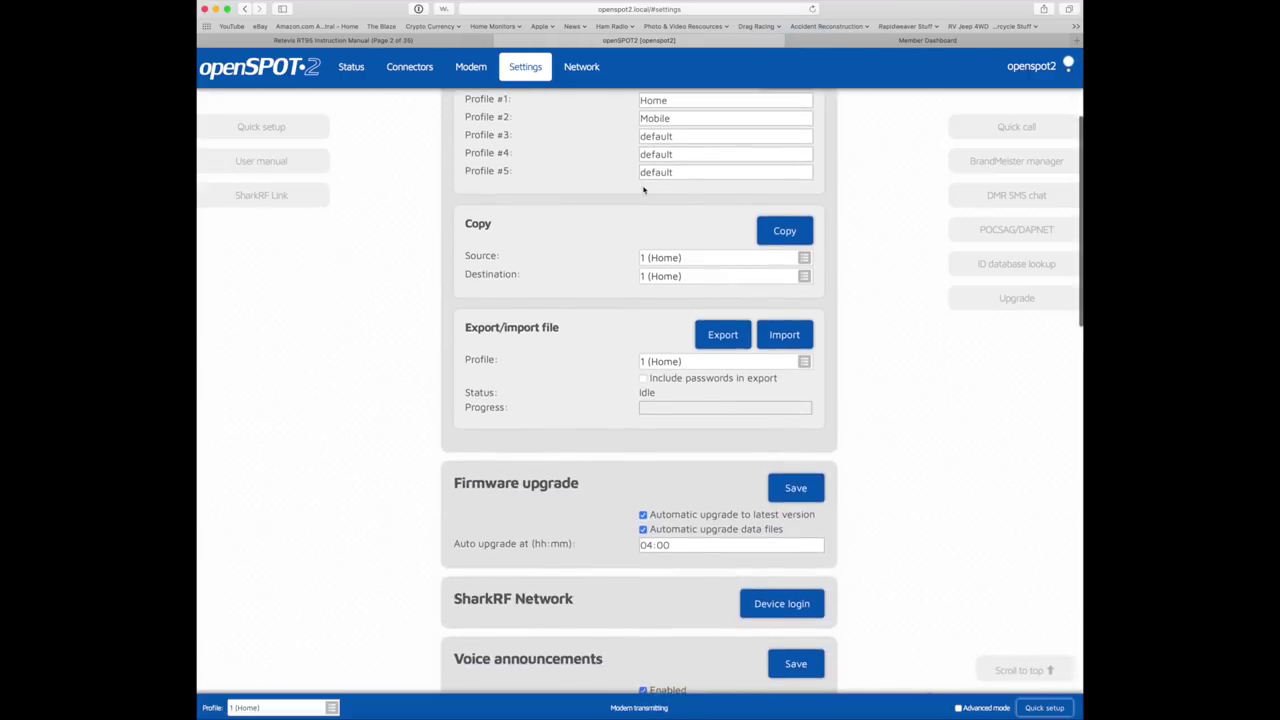
scroll(643, 190, down, 7)
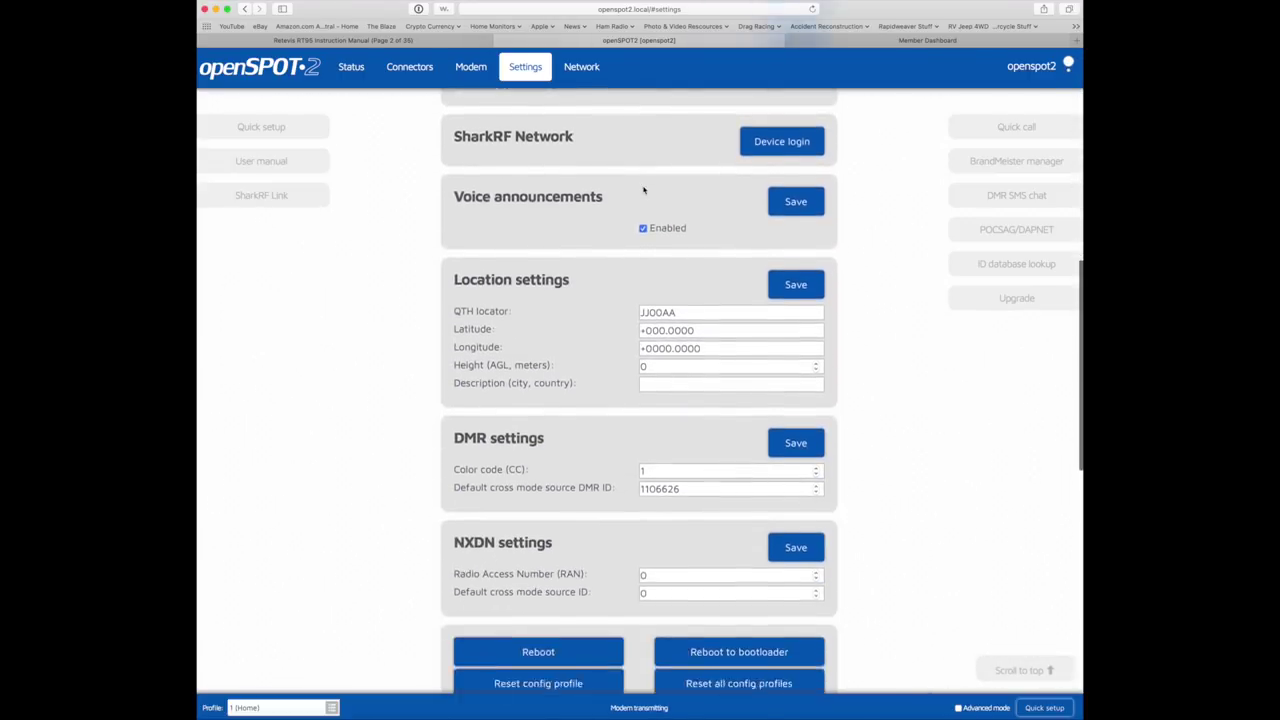
scroll(643, 190, down, 2)
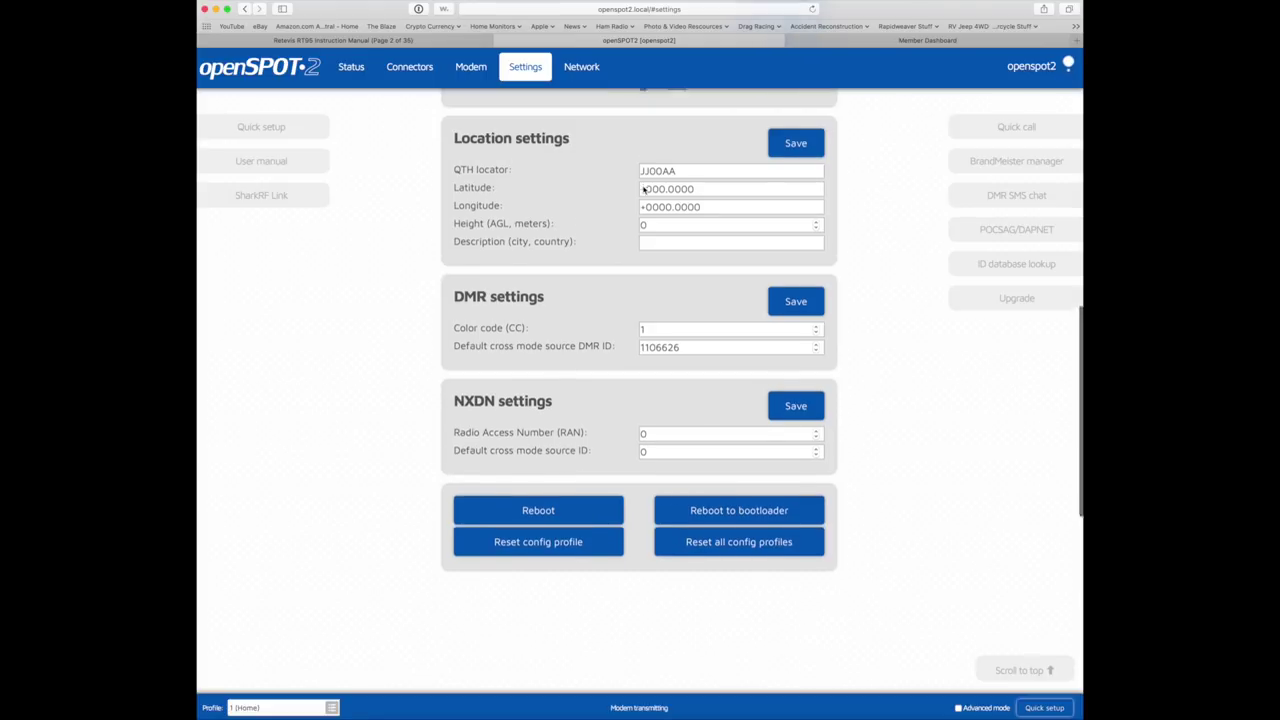
scroll(643, 190, down, 1)
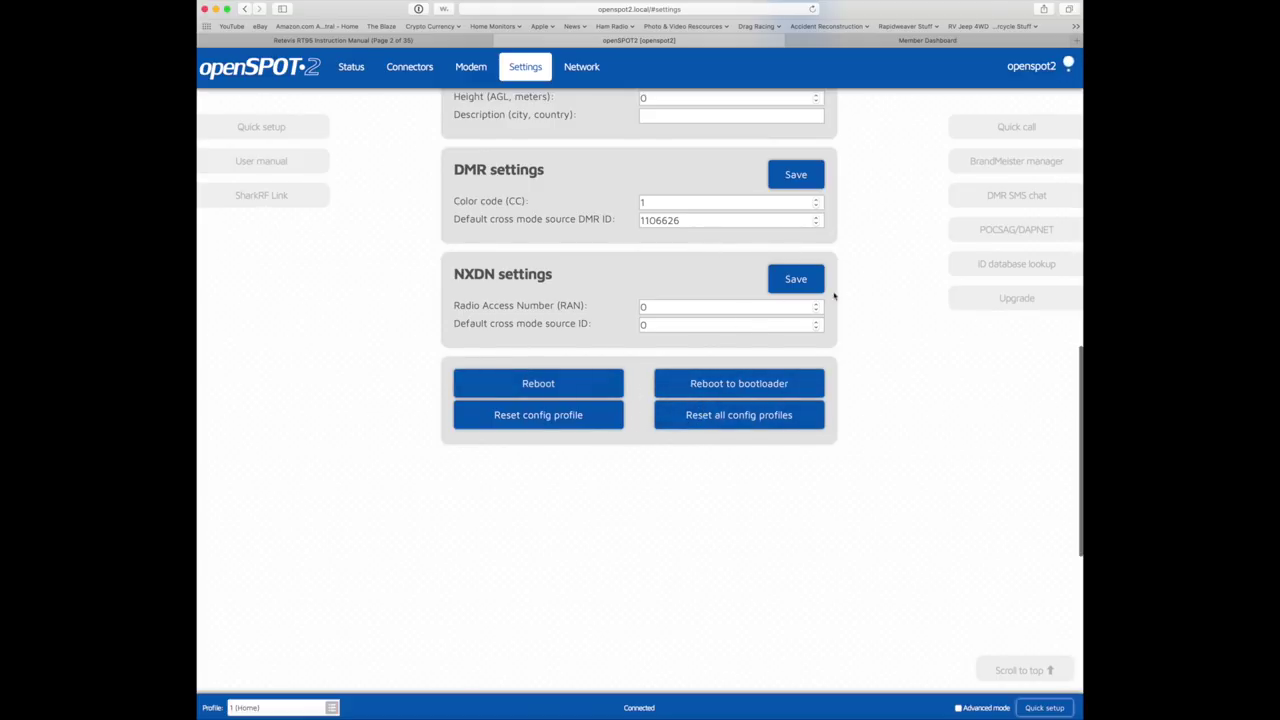
scroll(858, 290, up, 5)
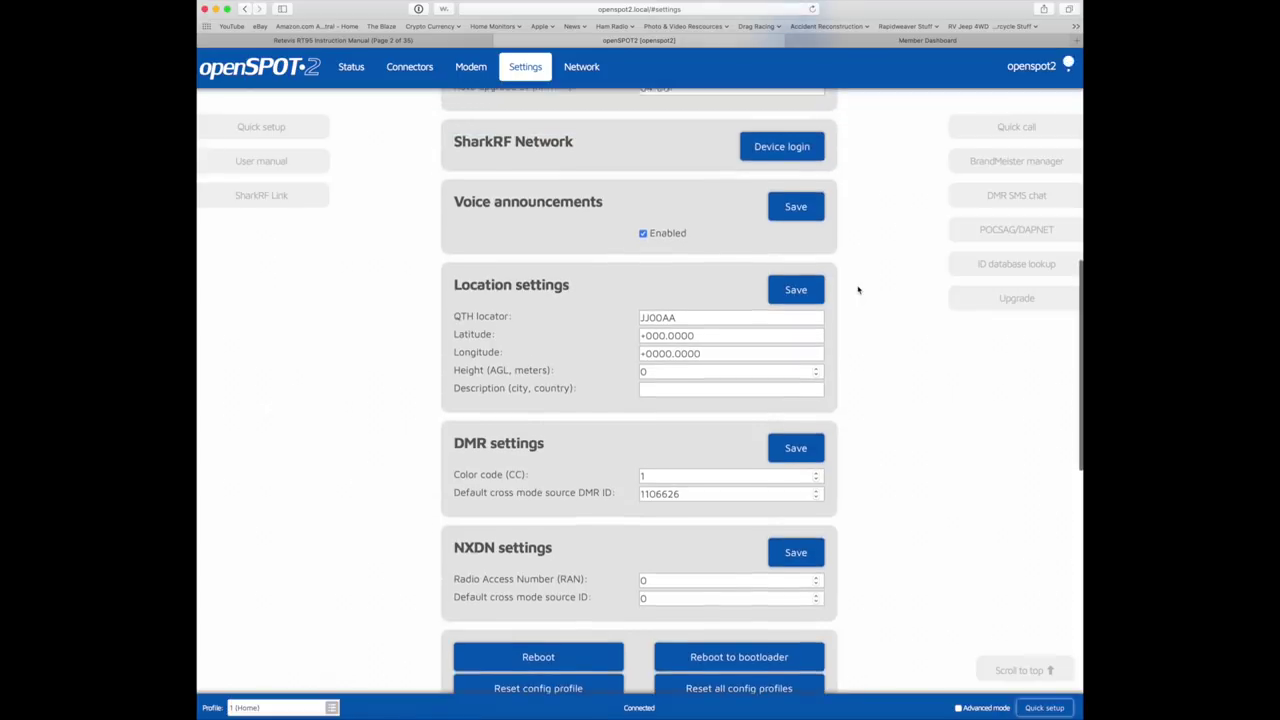
scroll(858, 290, up, 1)
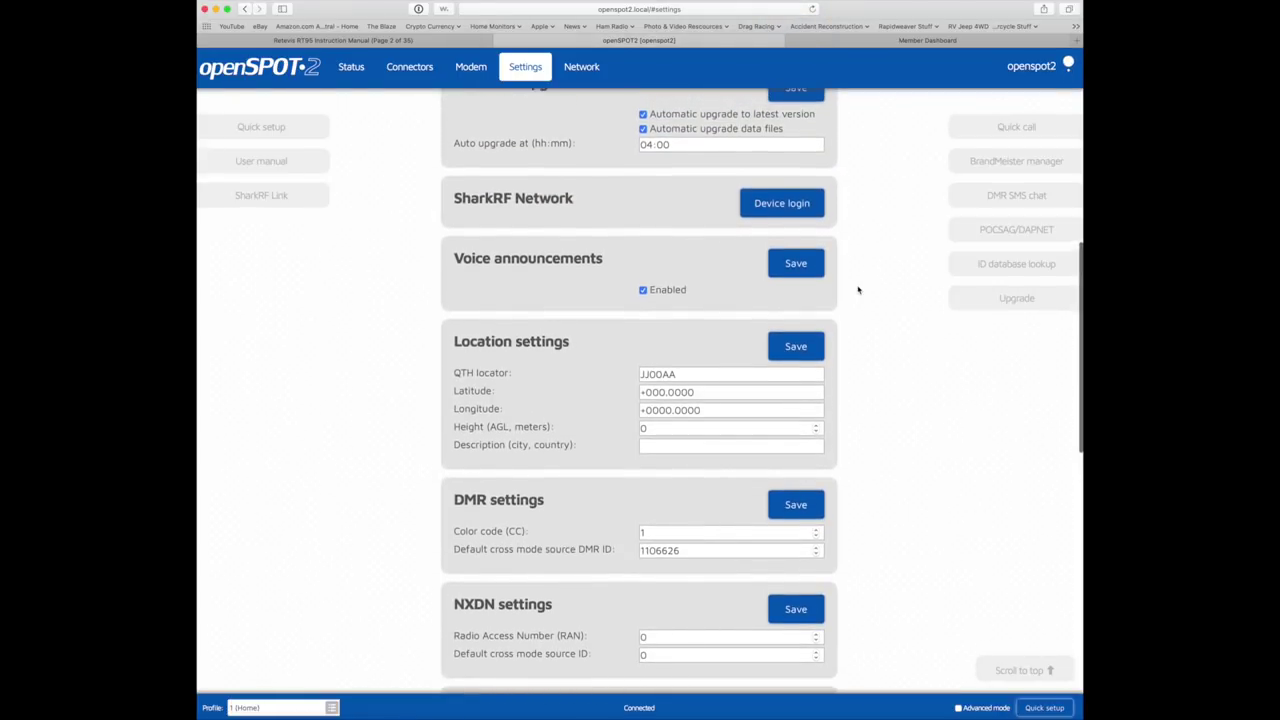
scroll(858, 290, up, 6)
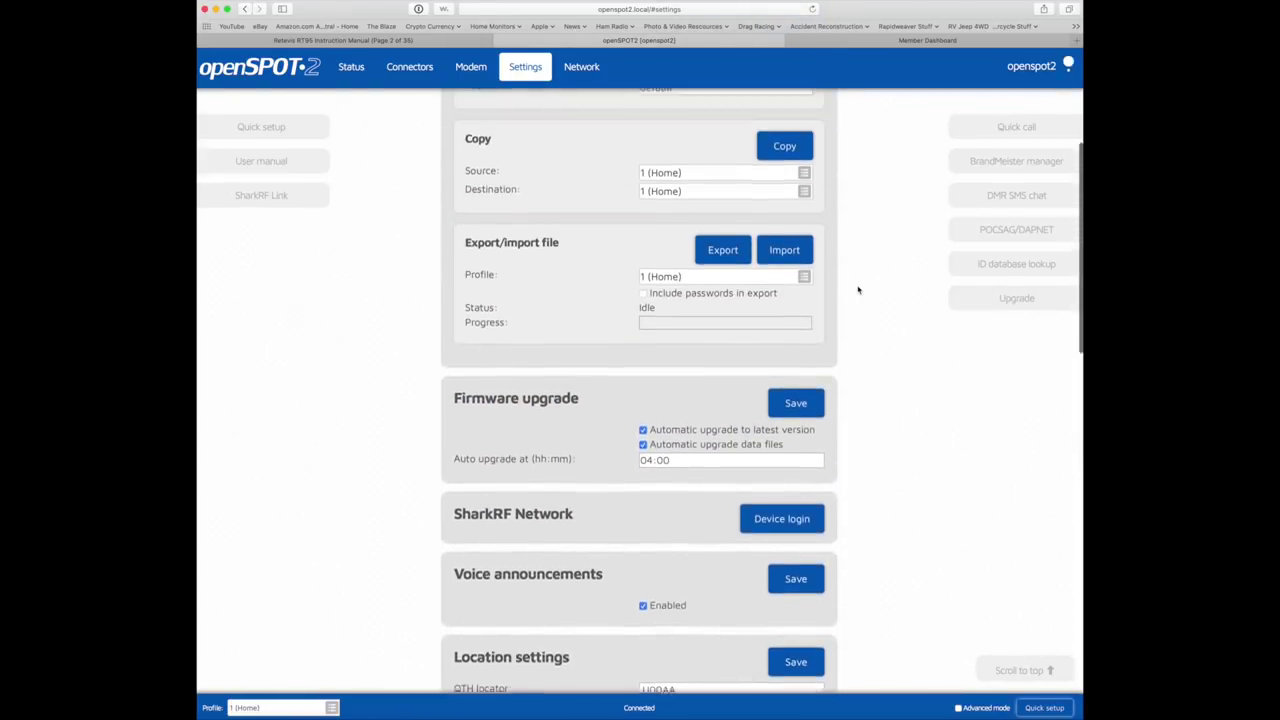
- Examine the network status, traffic counters, network settings, wireless scan and basic wireless settings
click(584, 66)
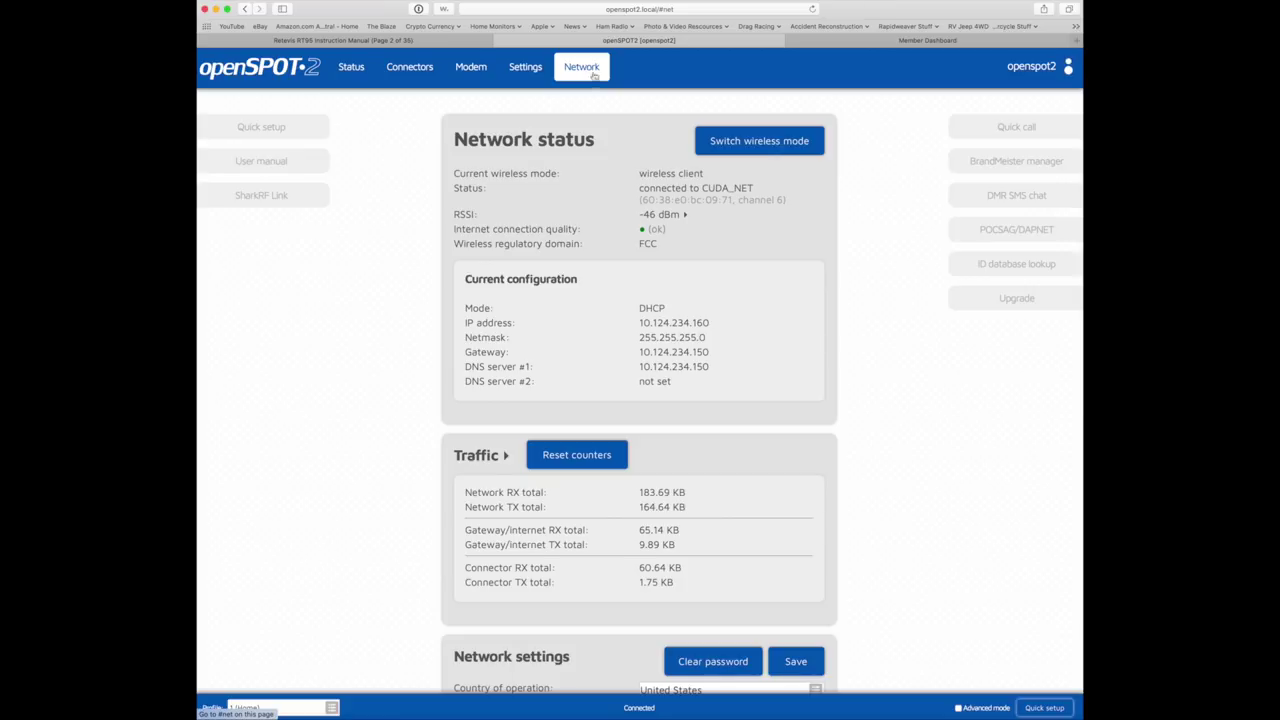
scroll(790, 225, down, 2)
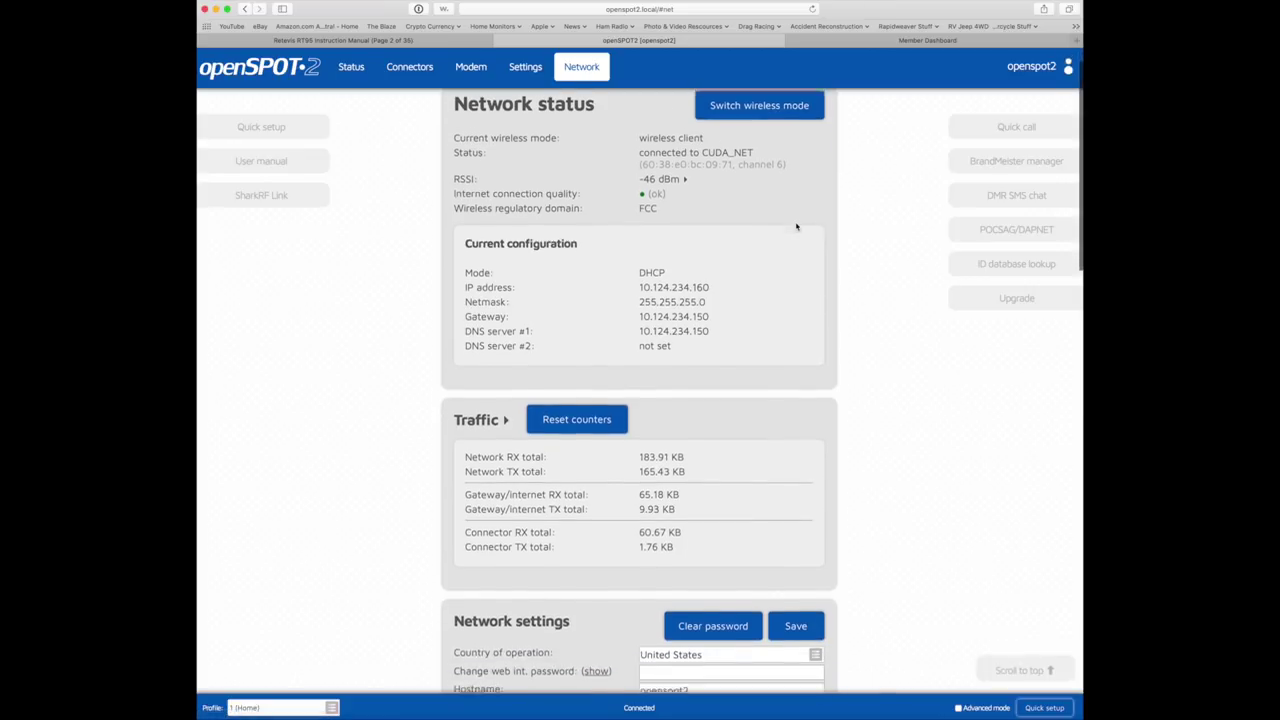
scroll(797, 227, down, 6)
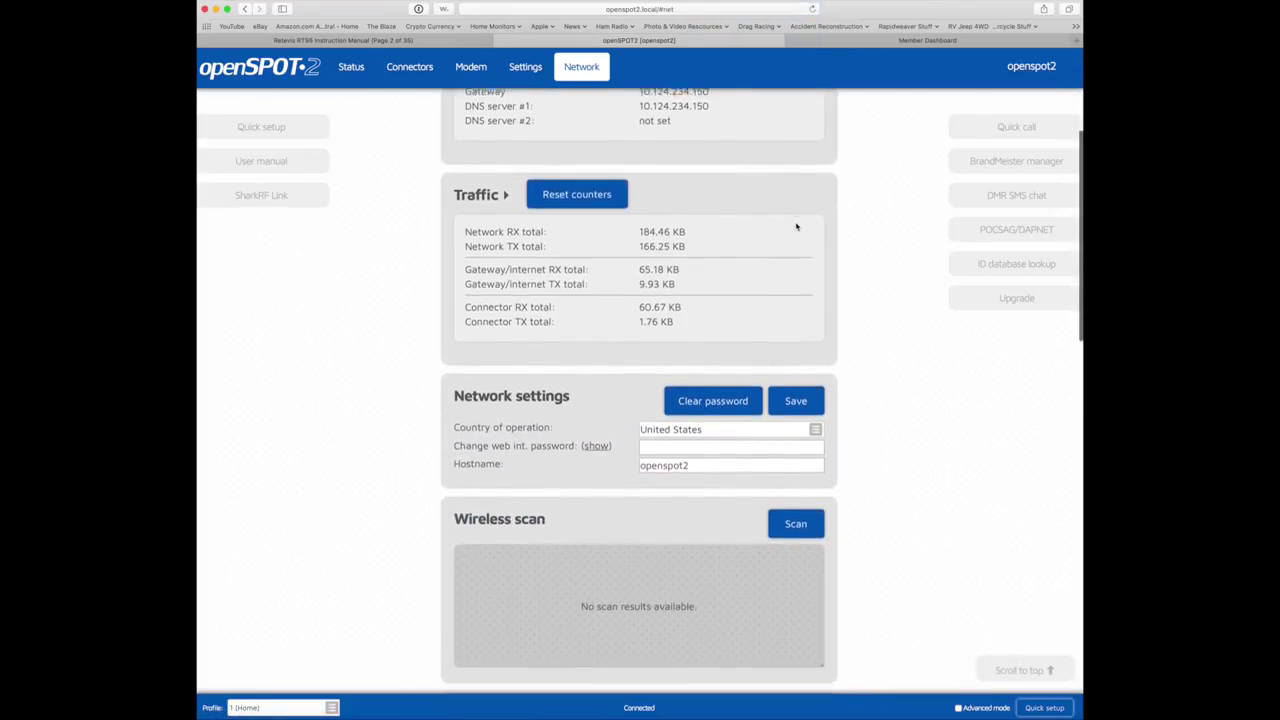
scroll(797, 227, down, 5)
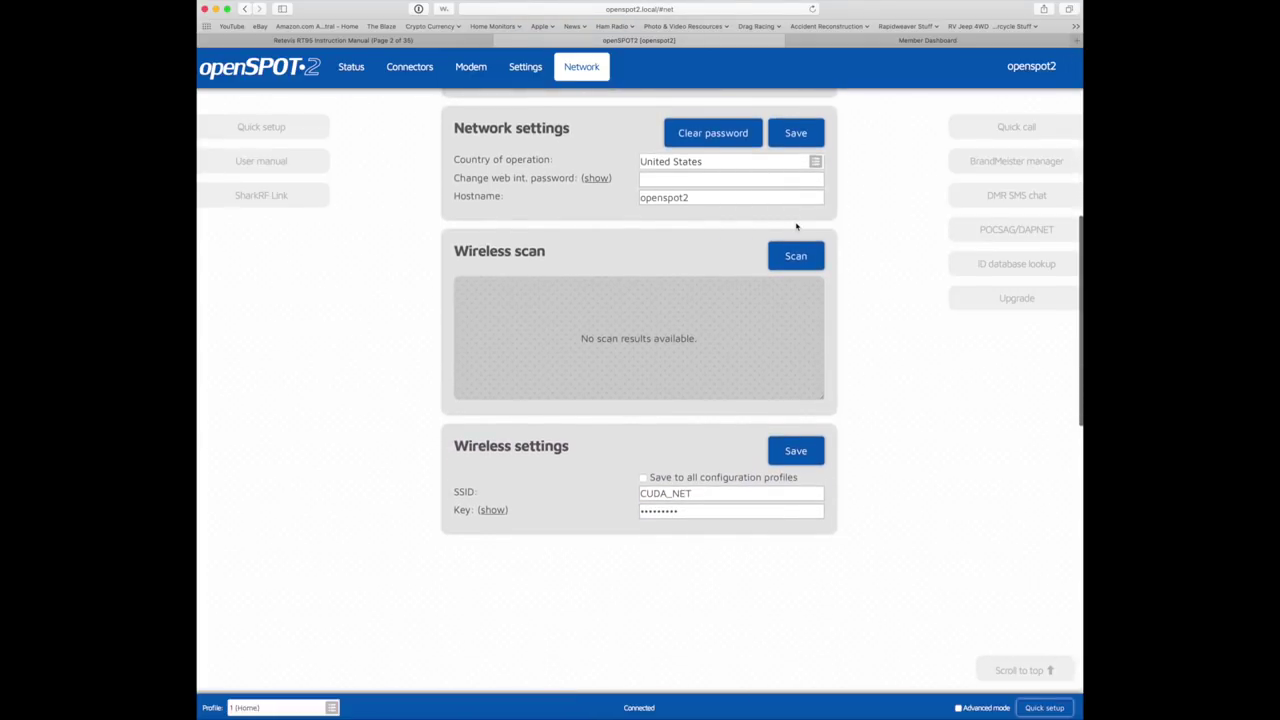
- Enable advanced mode and review the additional network options, including NTP, extra SSIDs, access point, IP and MAC settings
click(959, 708)
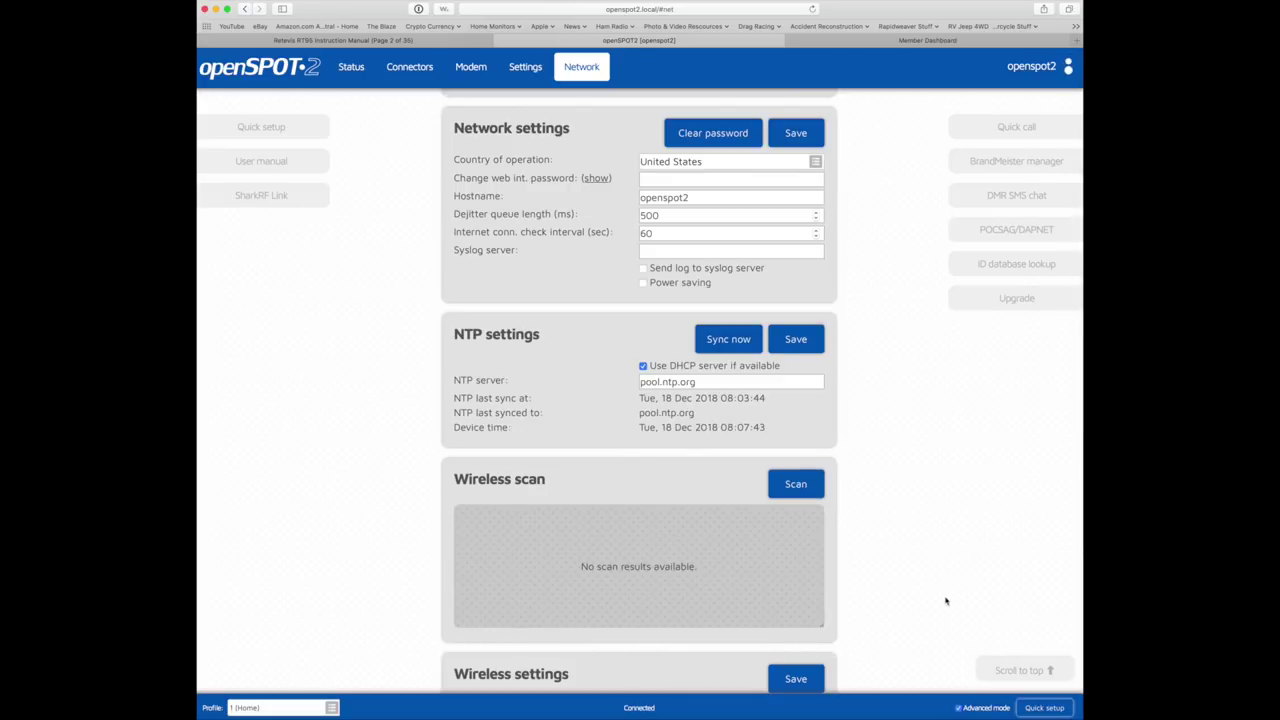
scroll(792, 438, down, 8)
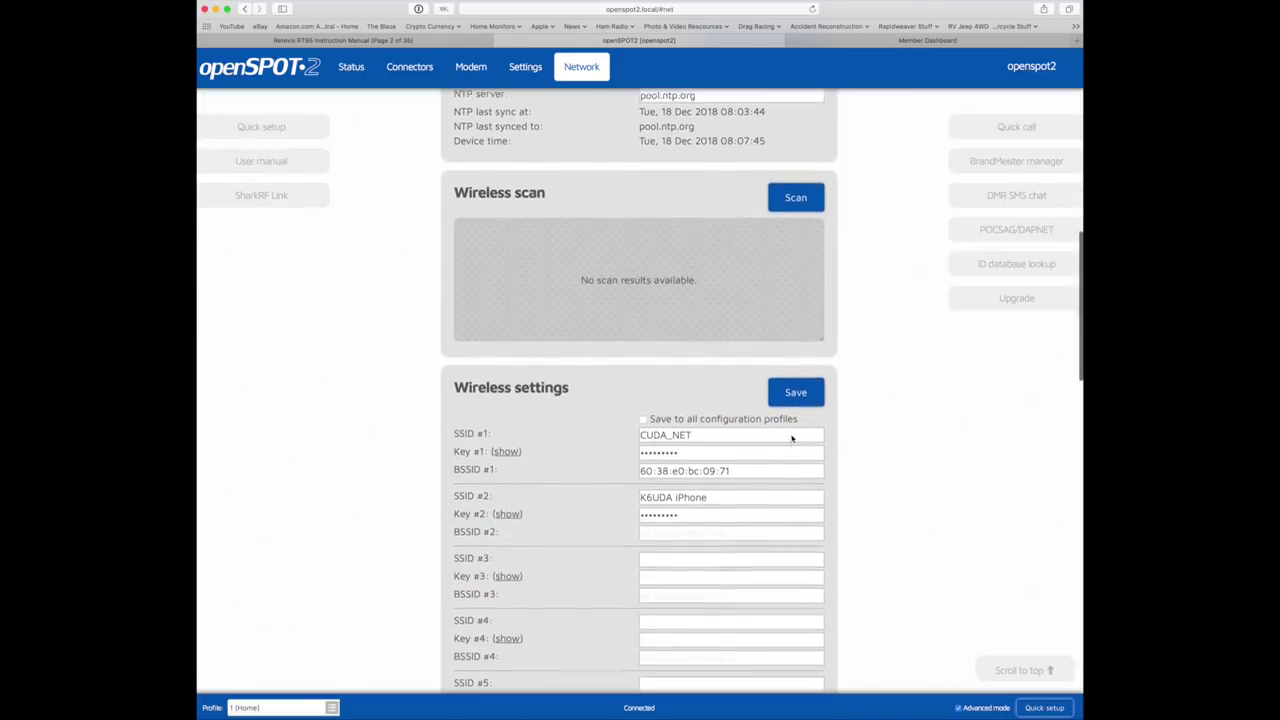
scroll(792, 438, down, 3)
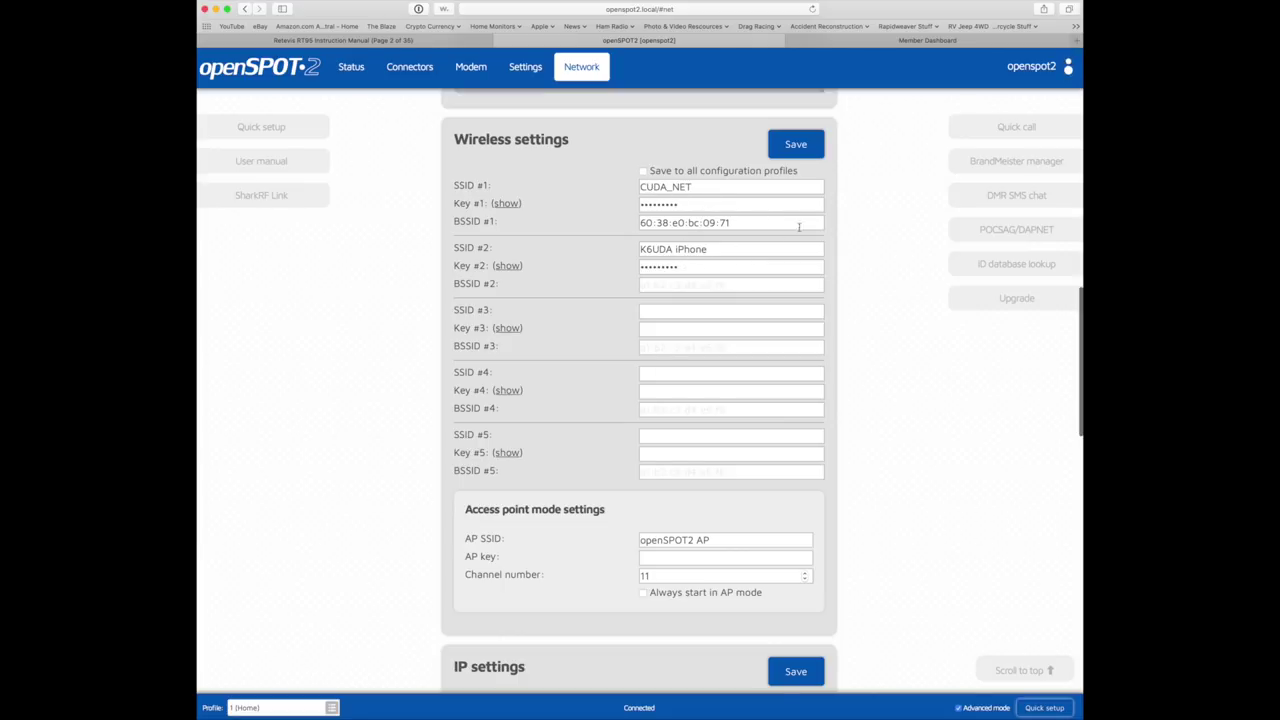
scroll(874, 230, down, 5)
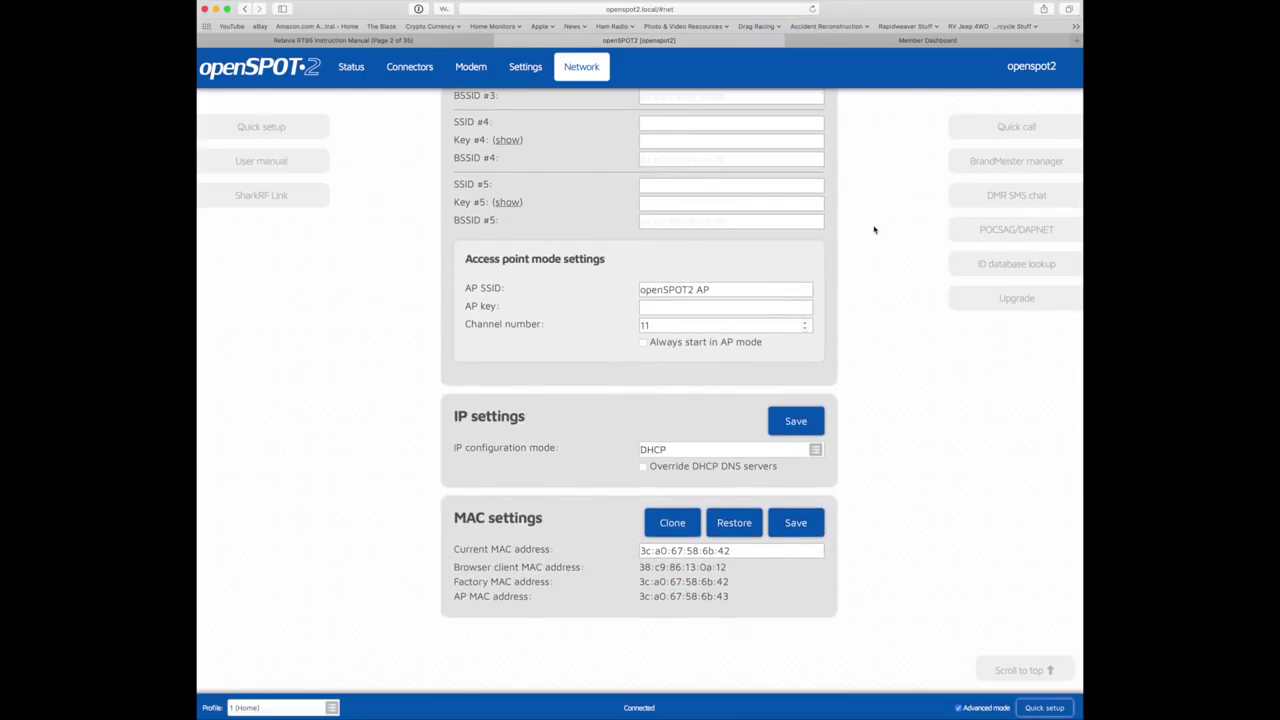
scroll(874, 230, up, 20)
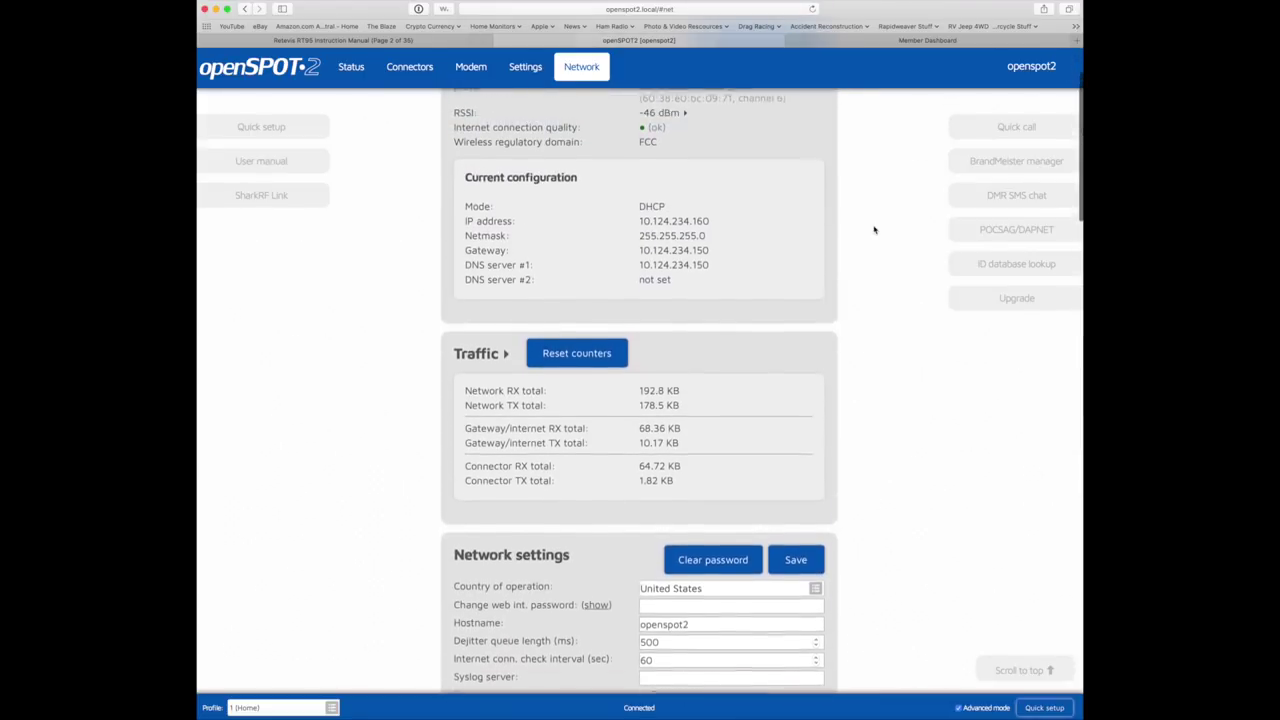
- View the quick call options and shortcuts, and the BrandMeister manager's API key, talkgroup and reflector settings
click(1013, 127)
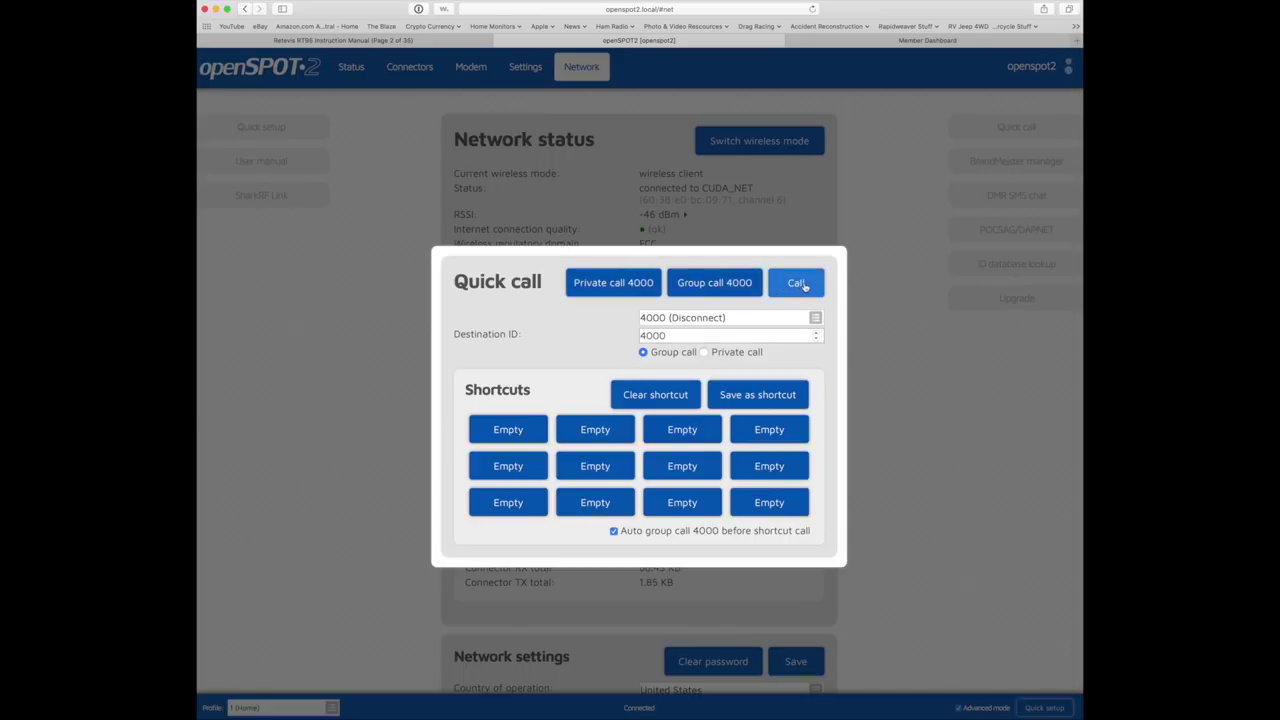
click(888, 263)
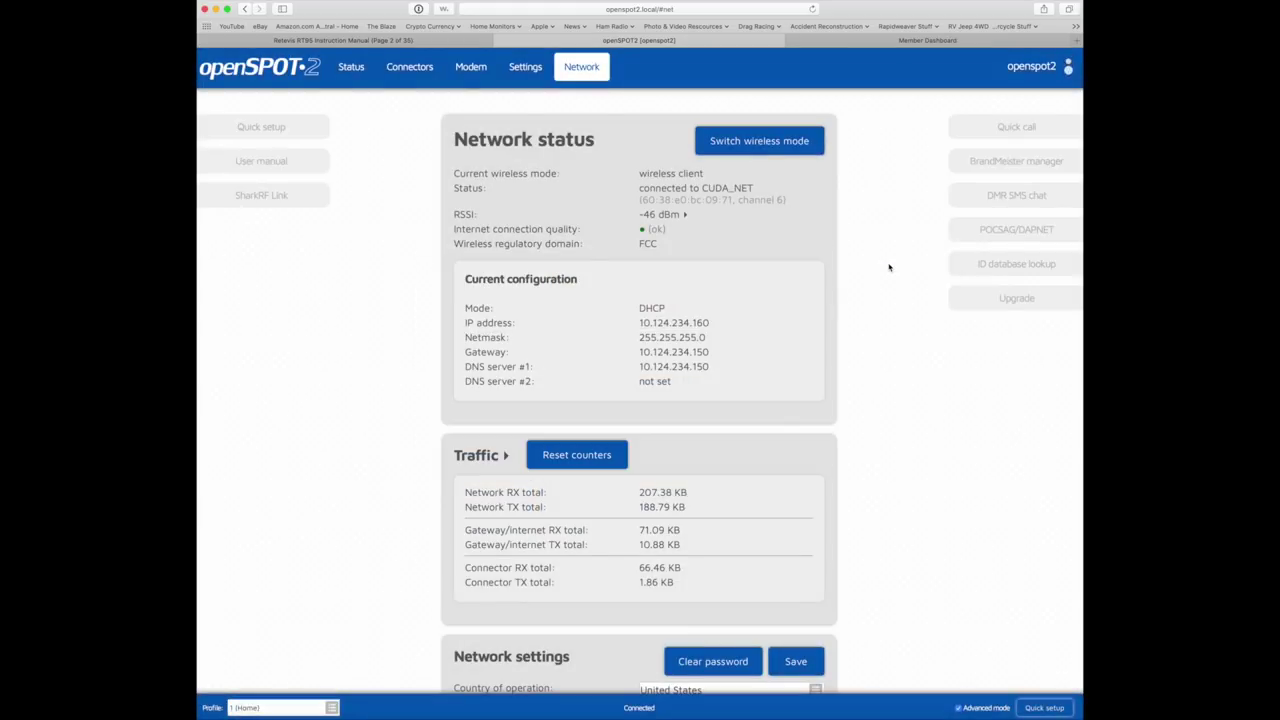
click(1008, 165)
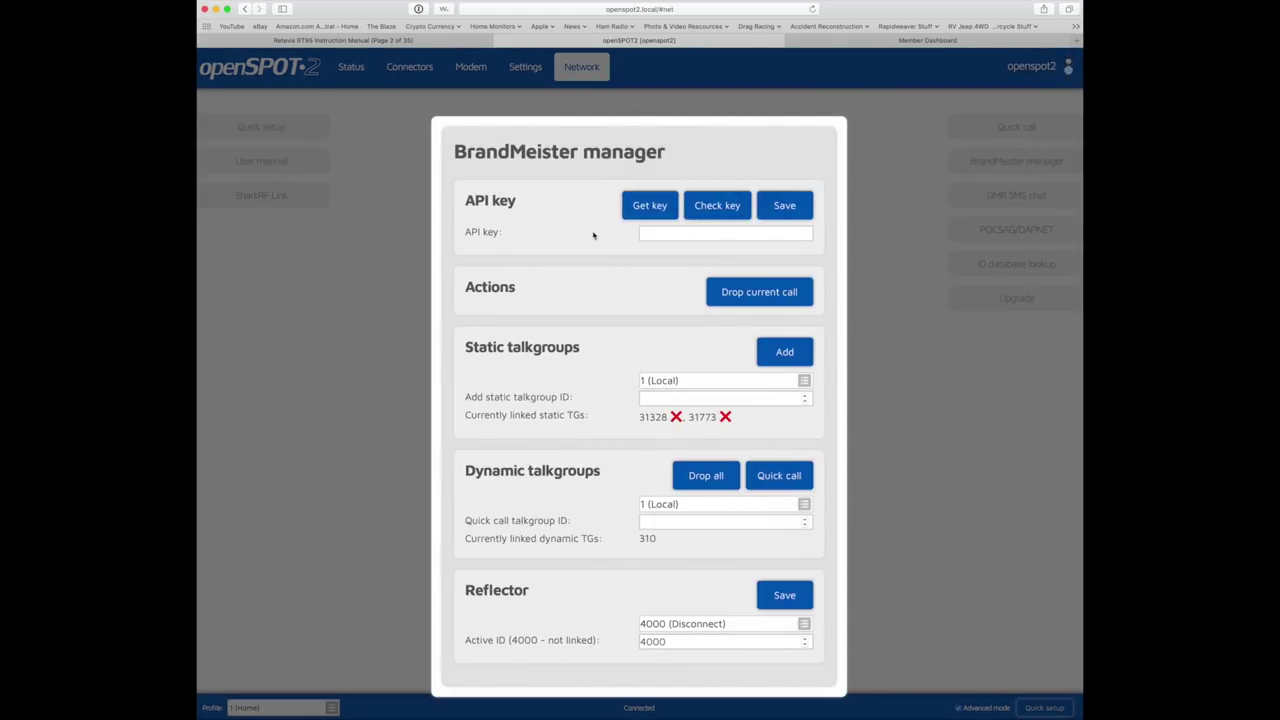
scroll(595, 276, down, 5)
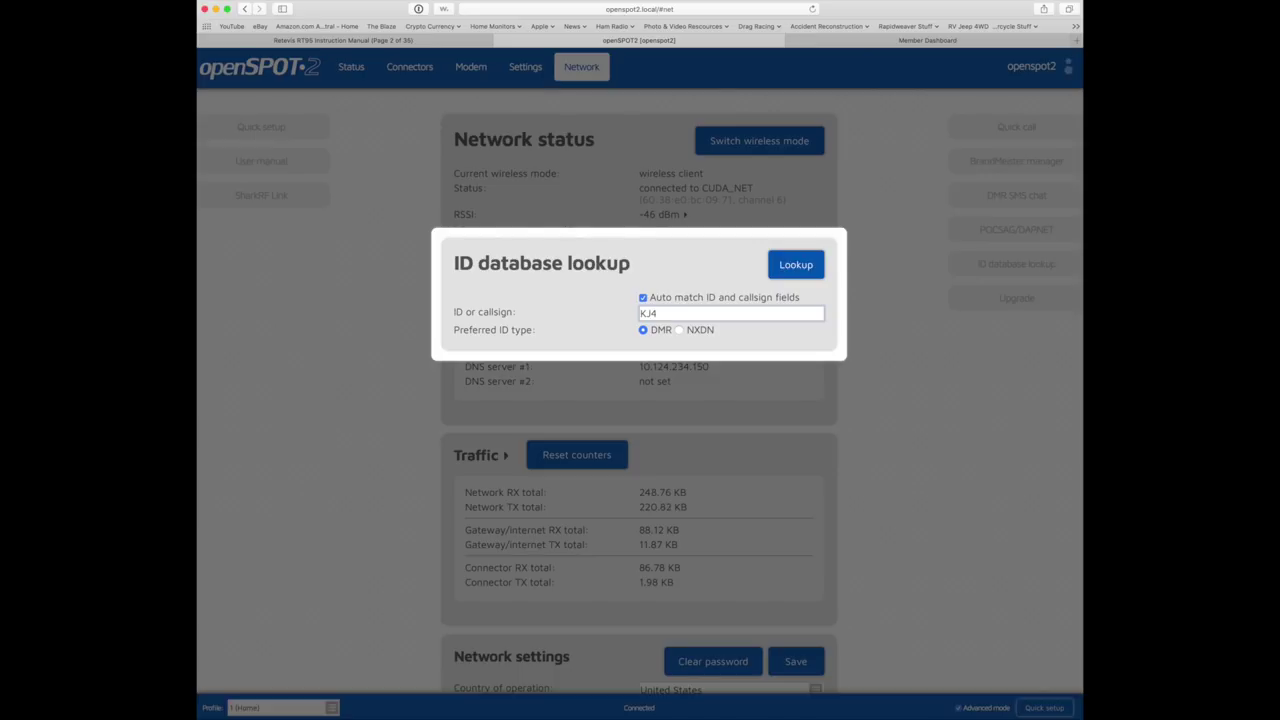
- Look up another operator's callsign in the ID database with DMR as the preferred ID type
text(YZI)
click(796, 264)
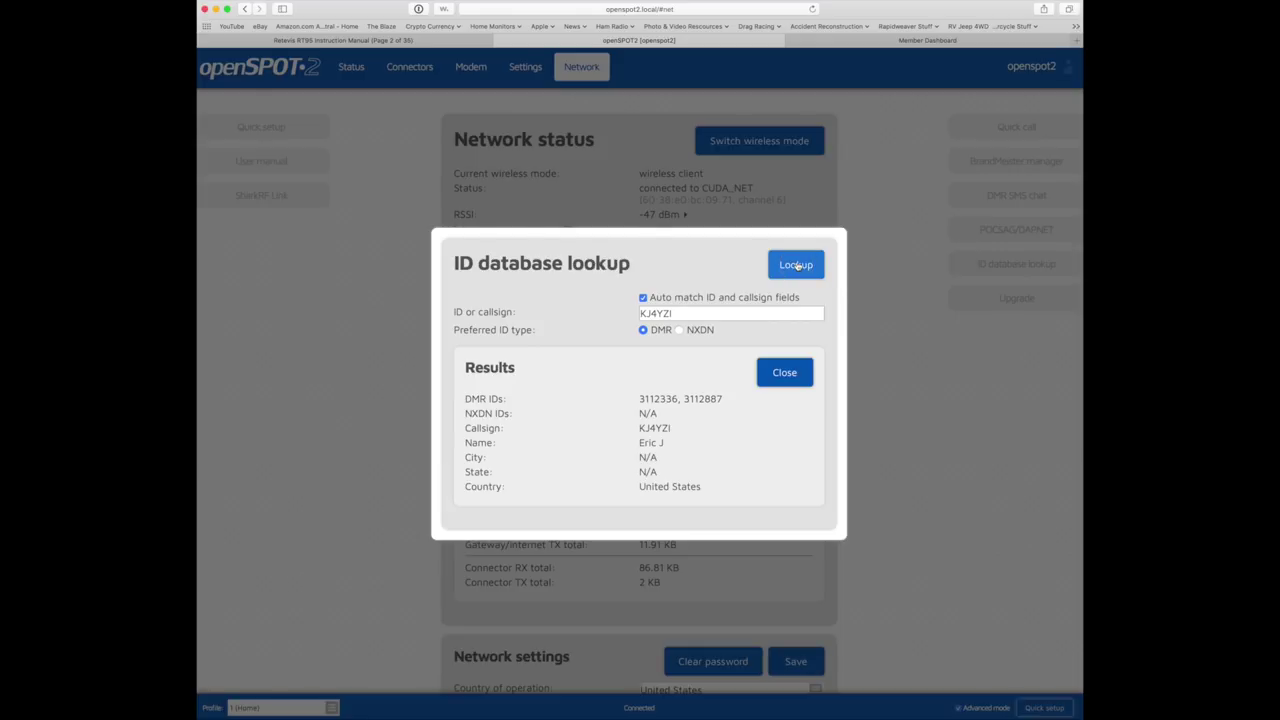